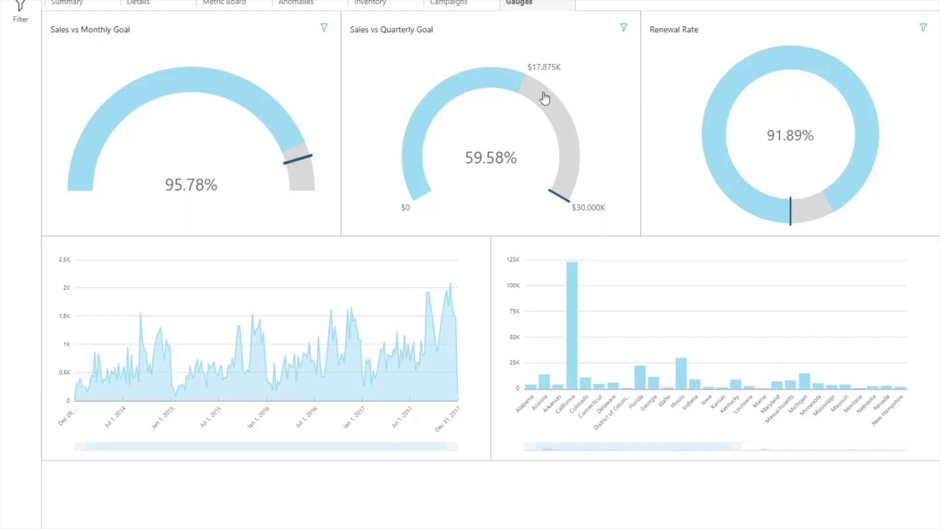
Add an industry filter to the Sales vs Monthly Goal gauge
click(20, 11)
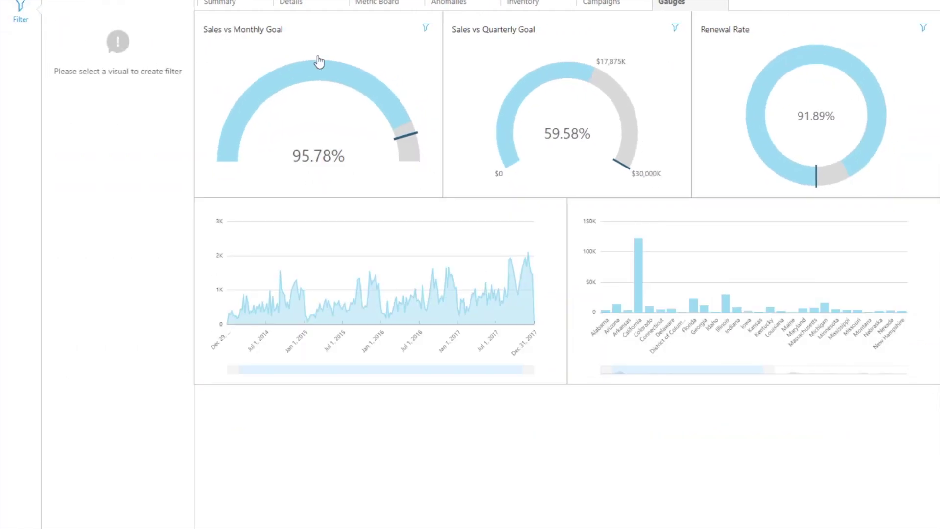
click(389, 35)
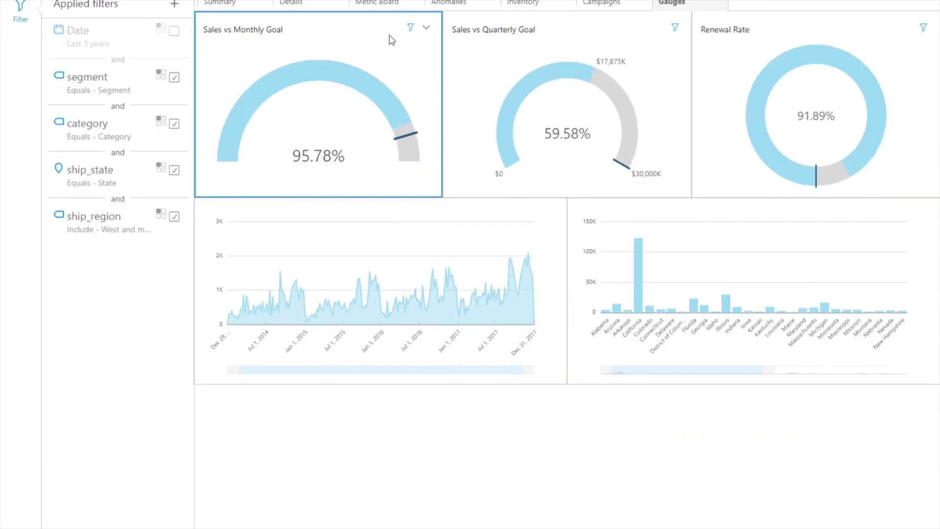
click(177, 6)
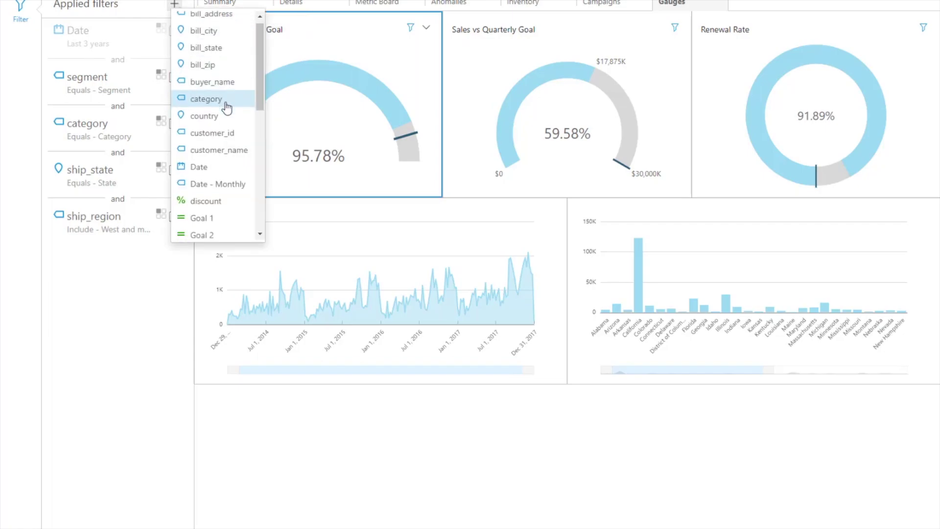
scroll(225, 103, down, 5)
scroll(227, 107, up, 4)
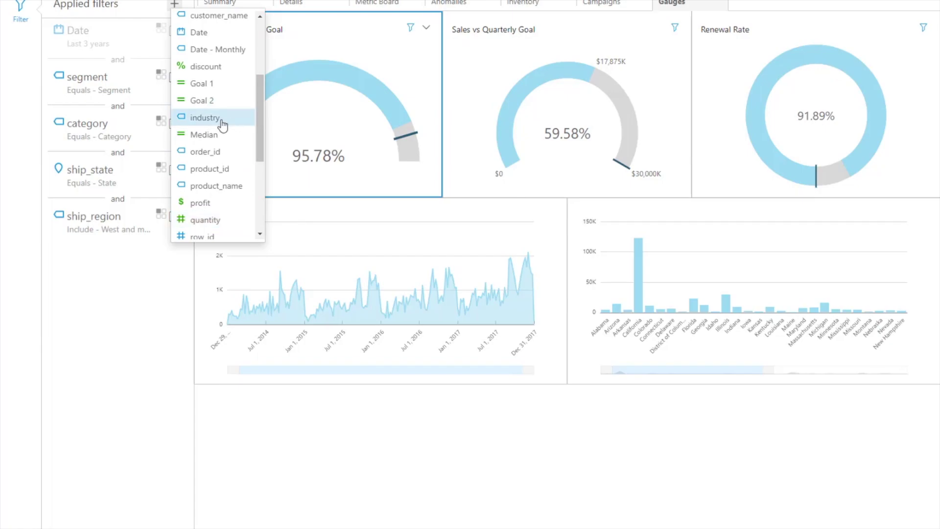
click(220, 120)
Include only the Energy industry and apply the filter to all visuals
click(128, 265)
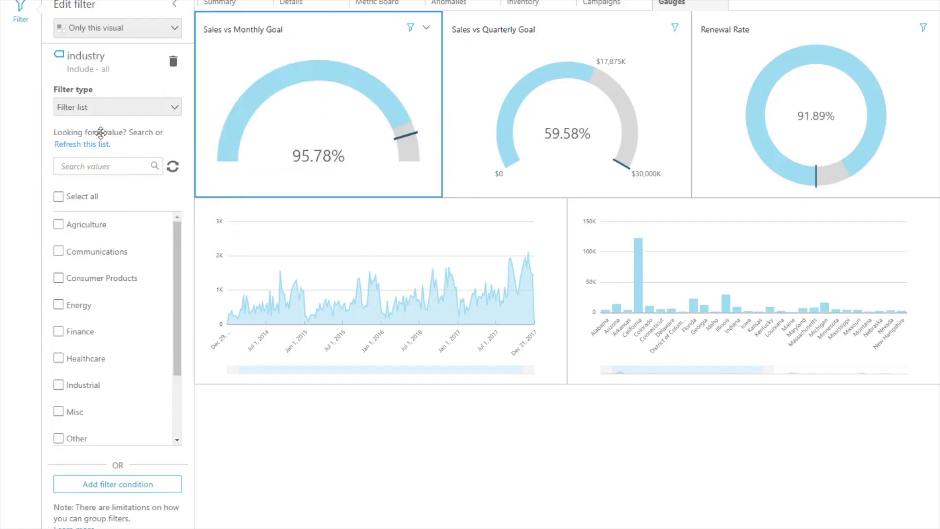
click(58, 309)
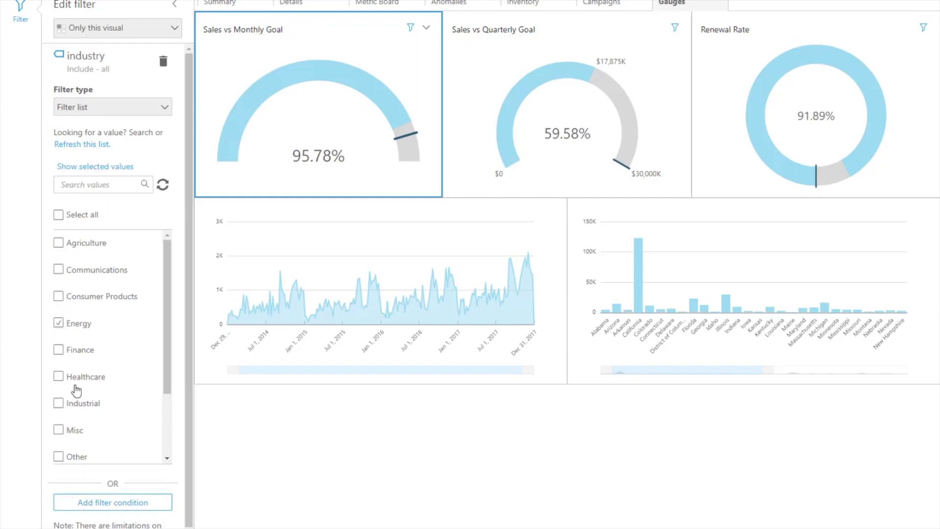
click(113, 28)
click(112, 50)
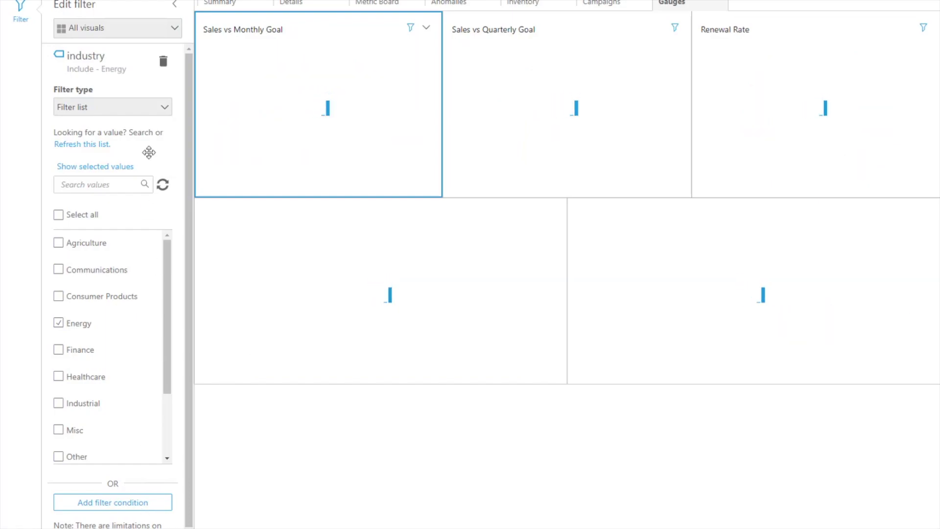
click(173, 7)
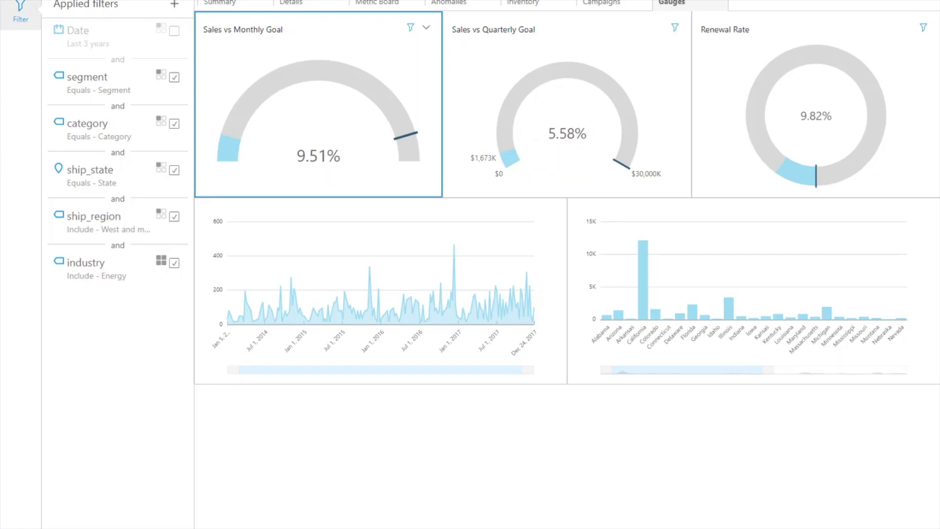
In the Business Summary Dashboard analysis, add Sheet 3 and make its empty visual a gauge chart
click(22, 8)
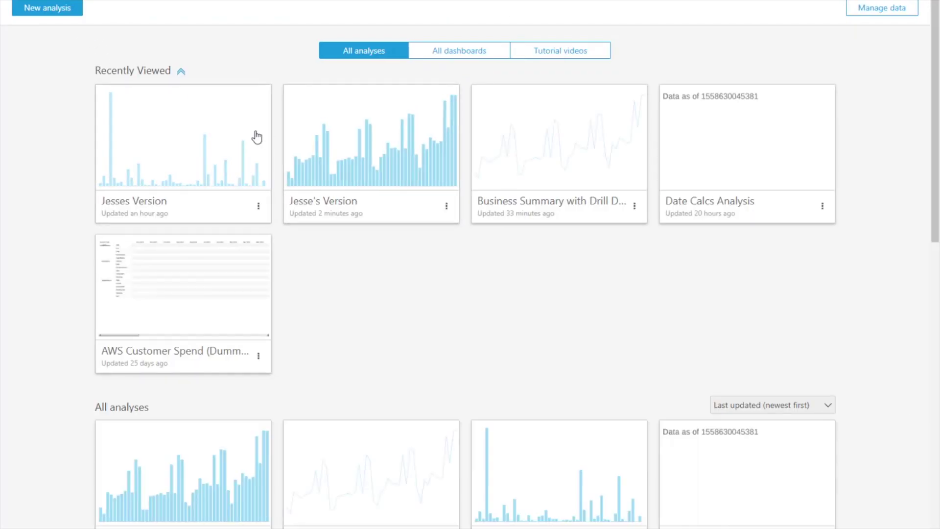
click(521, 163)
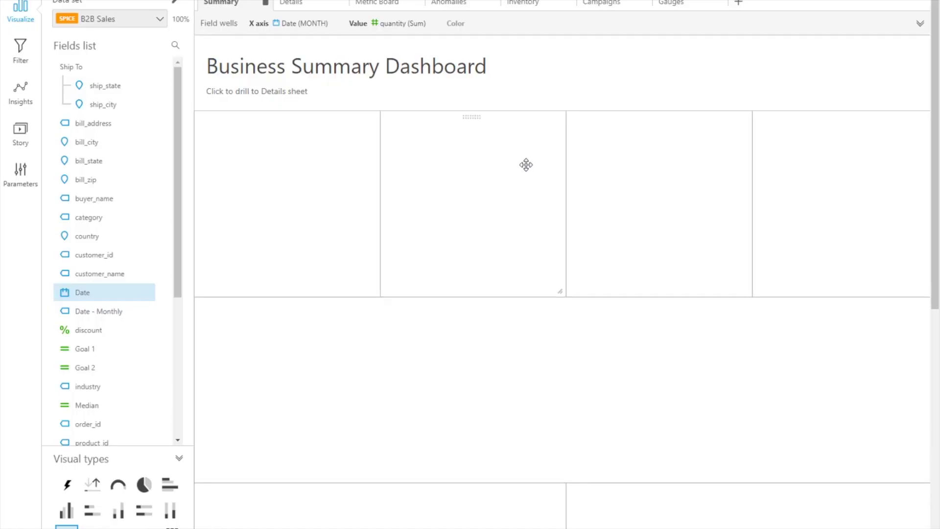
click(738, 5)
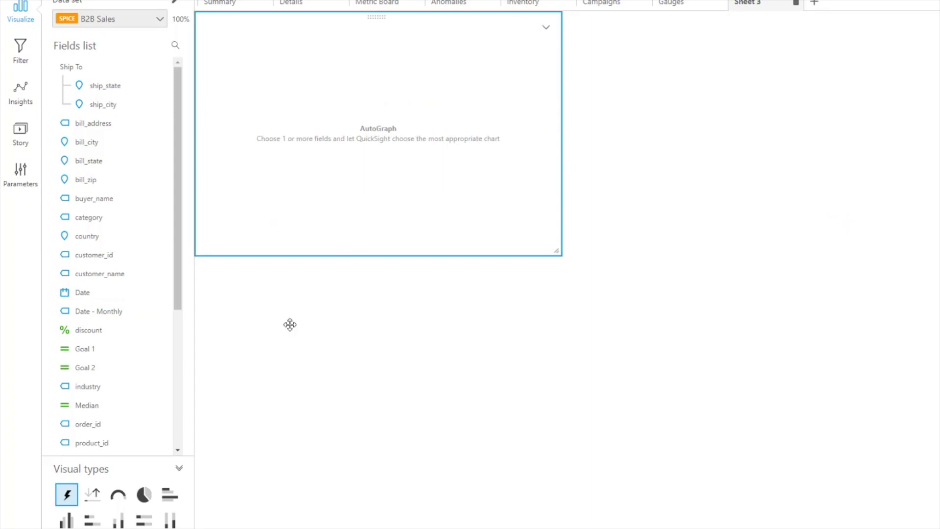
click(119, 494)
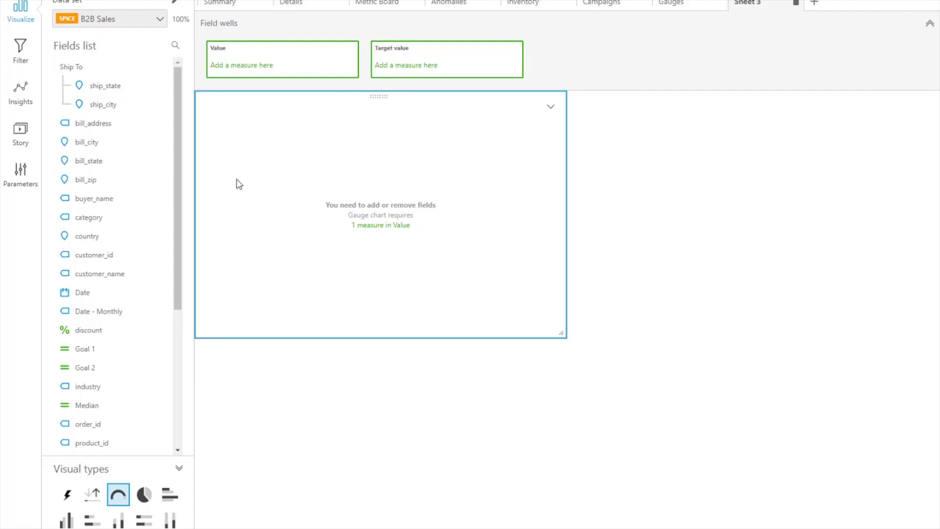
Use sales as the gauge's Value, showing Sum of Sales at $36,755K
drag(179, 254, 175, 357)
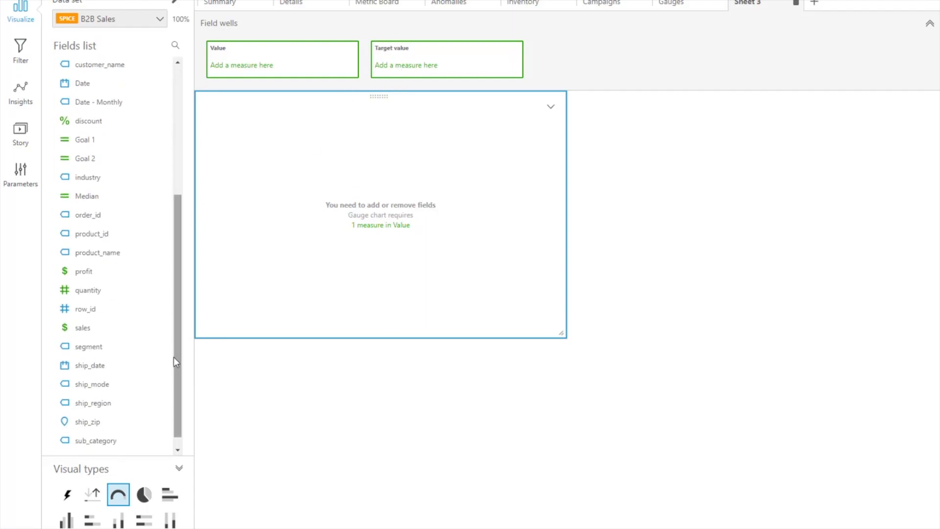
drag(108, 328, 264, 68)
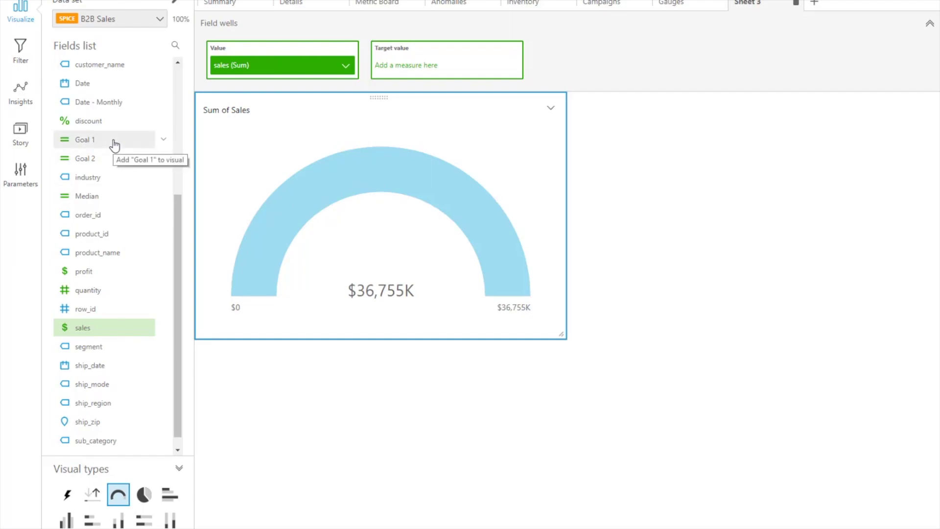
Check Goal 1's formula (40000000), then make Goal 1 (Sum) the gauge's target value
click(164, 140)
click(221, 218)
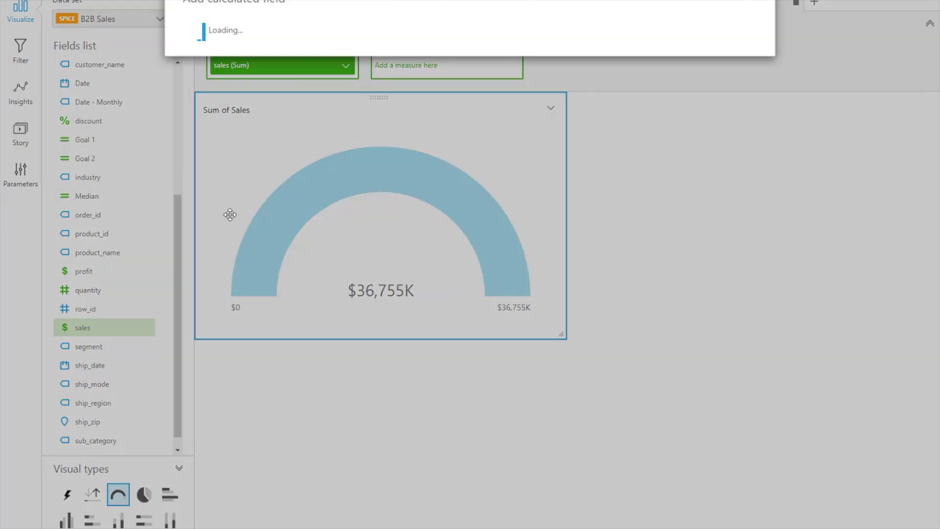
drag(636, 126, 579, 124)
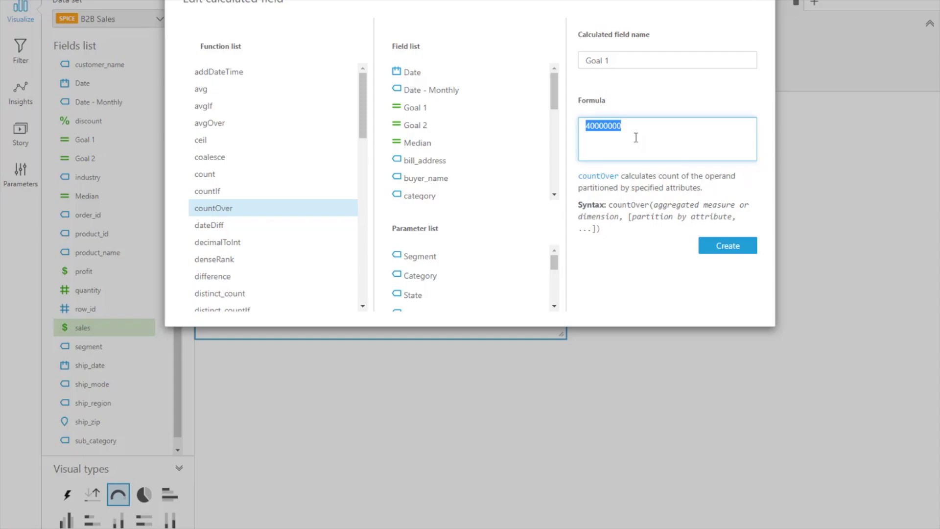
click(752, 4)
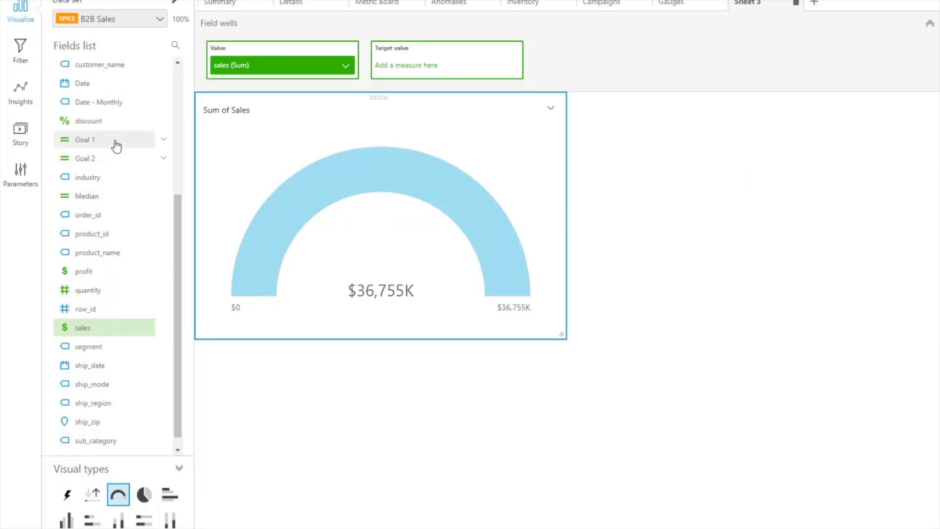
drag(116, 146, 431, 67)
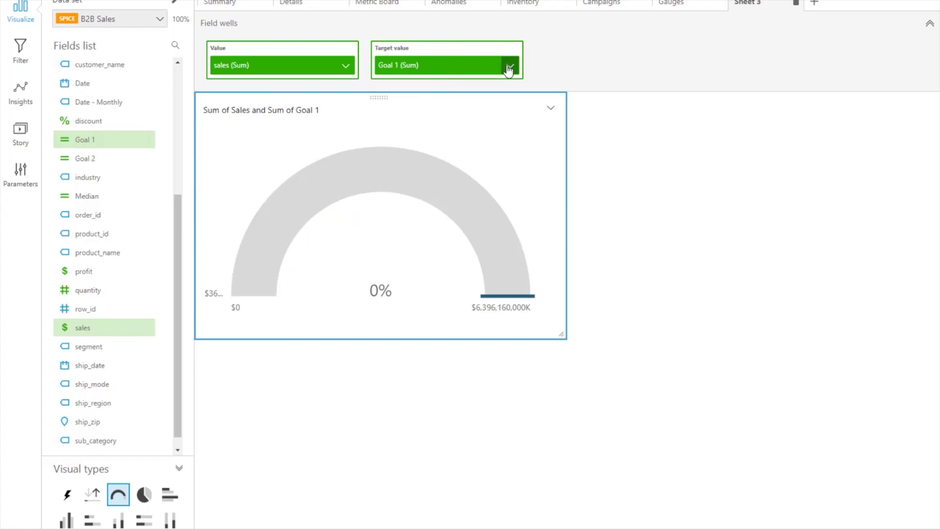
click(163, 143)
Aggregate Goal 1 as Average so the gauge reads 91.89% of a $40,000K target
click(205, 215)
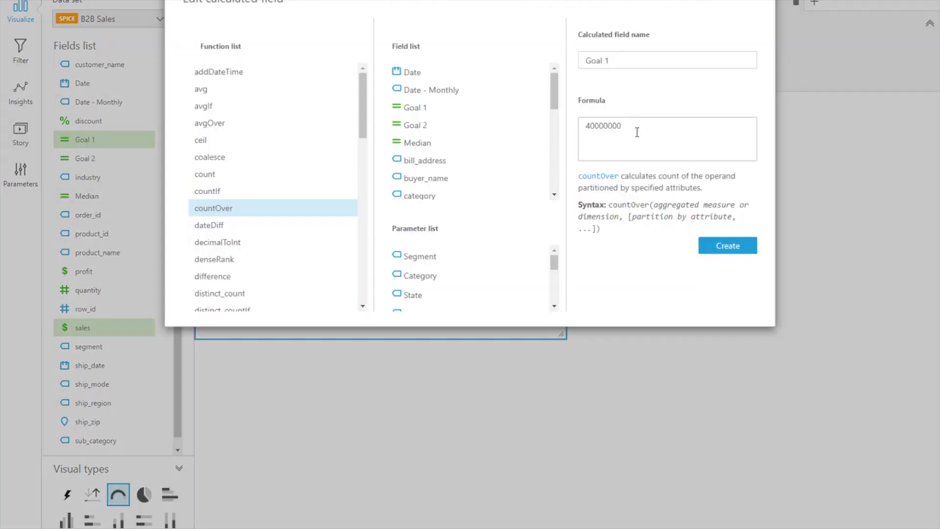
click(750, 3)
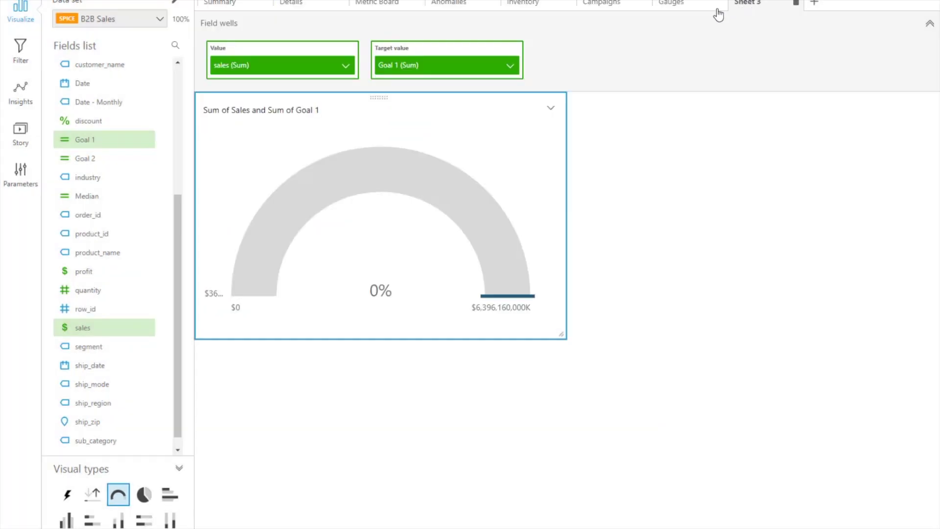
click(510, 69)
mouse_move(539, 97)
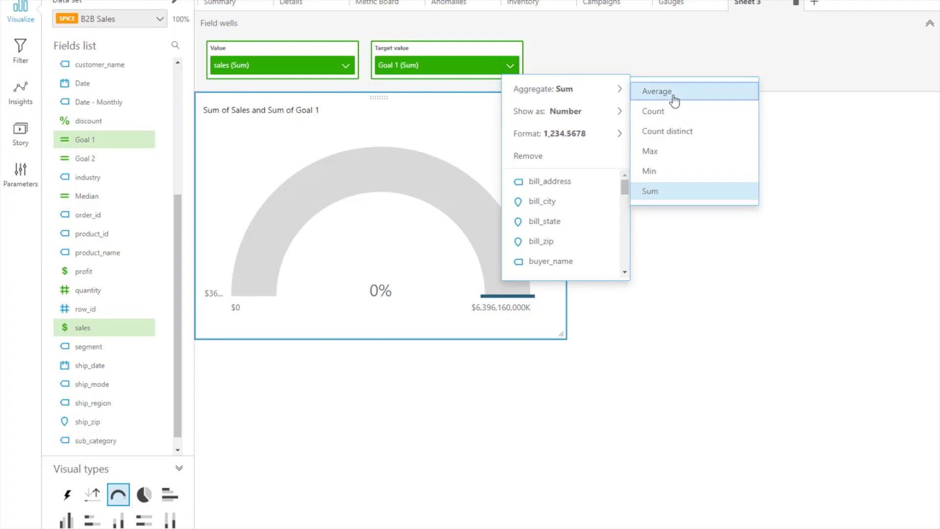
click(672, 96)
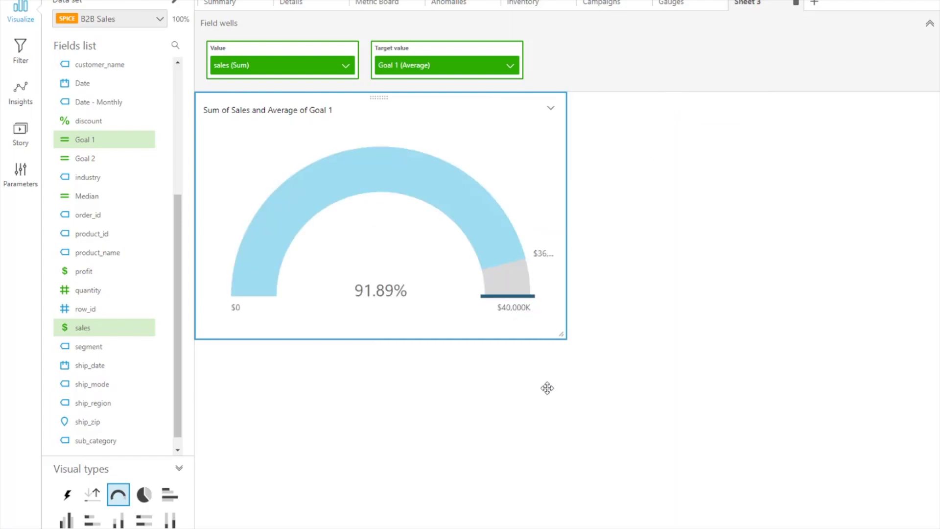
click(551, 108)
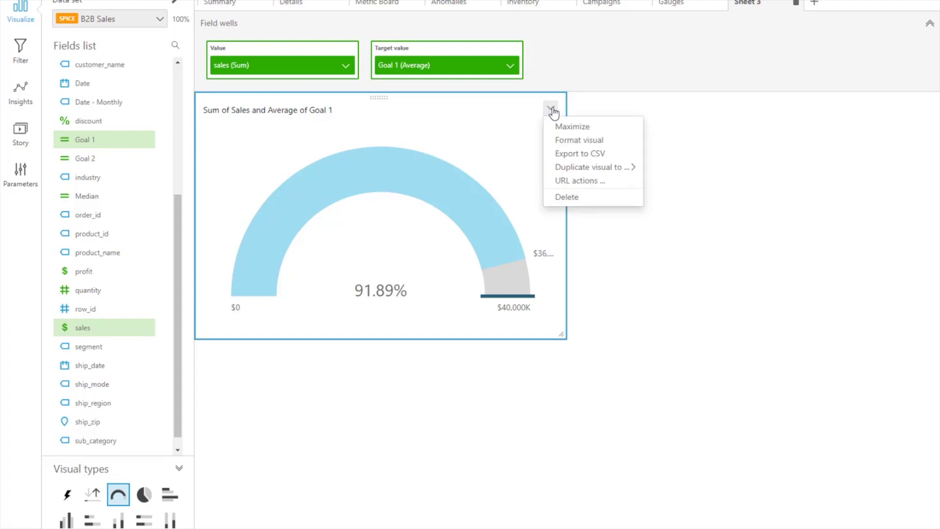
click(572, 141)
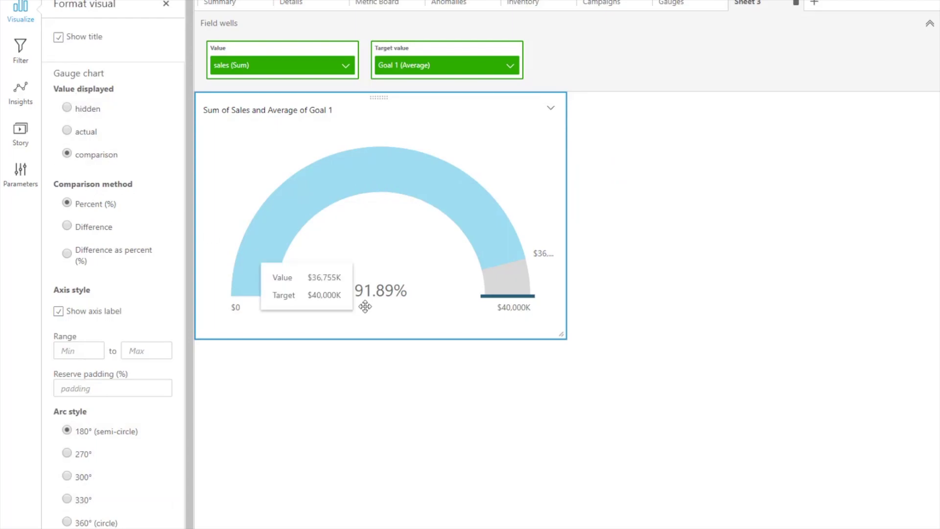
Show the gauge value as 'Difference as percent (%)' (-8.11%) and hide its axis labels
click(69, 109)
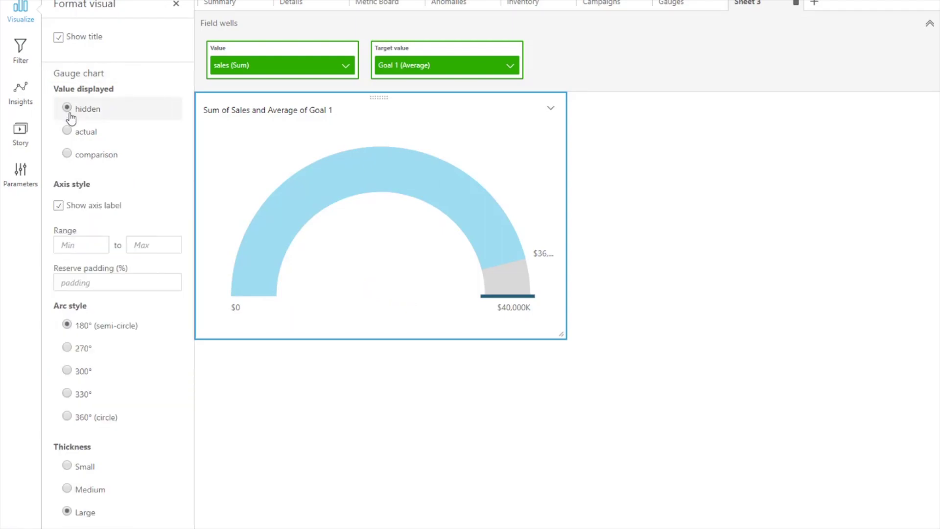
click(69, 133)
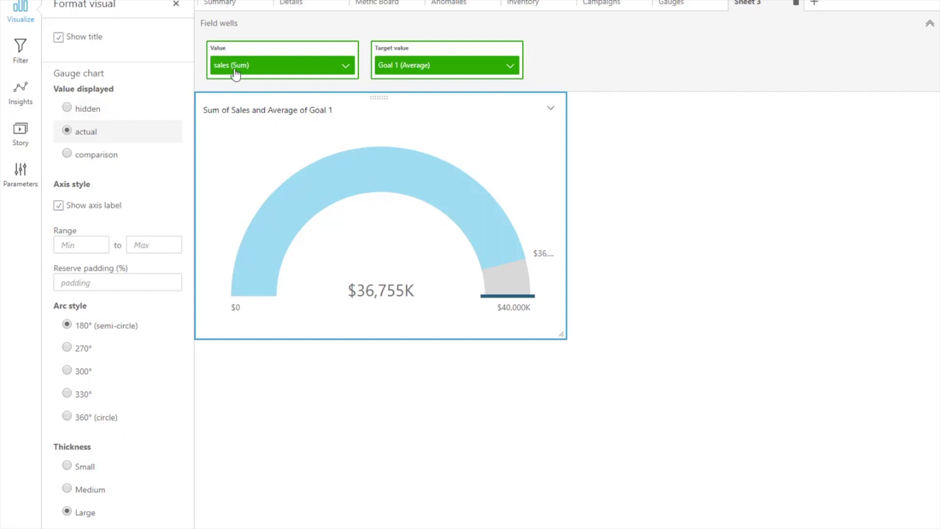
click(69, 155)
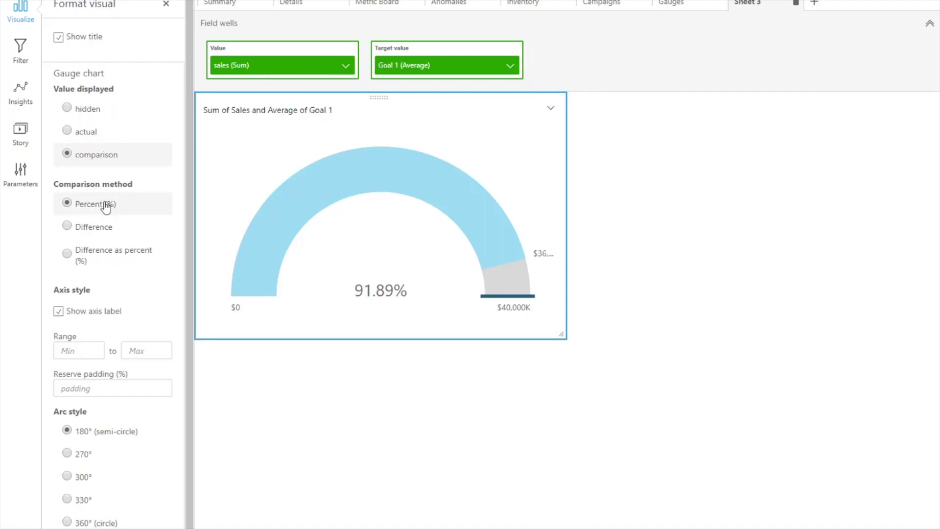
click(98, 229)
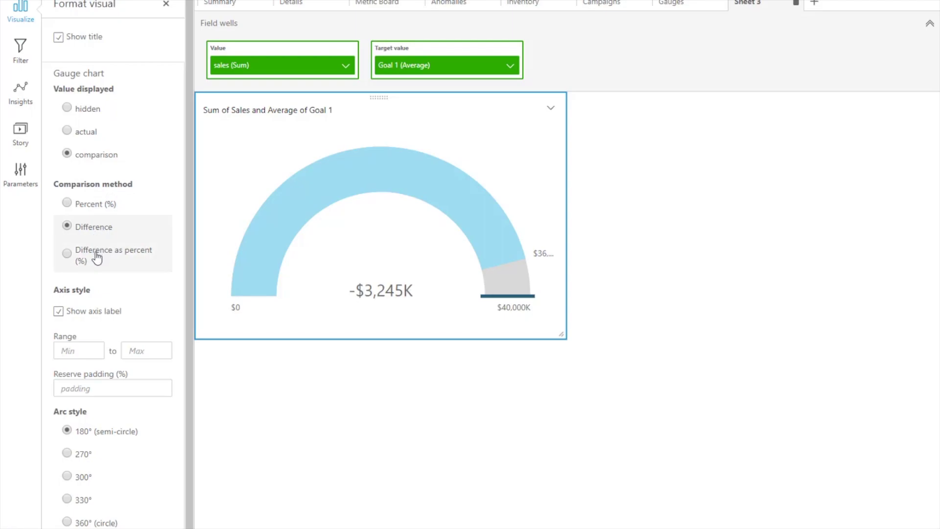
click(97, 258)
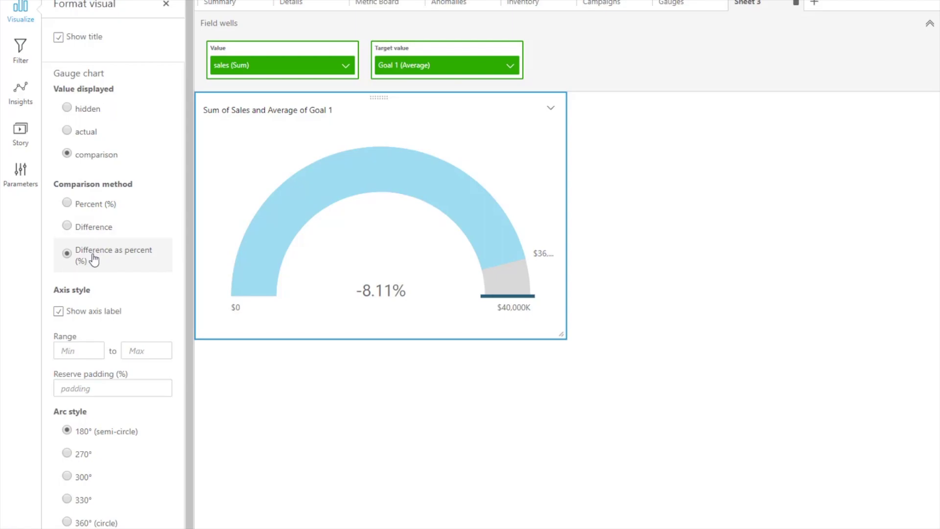
click(91, 317)
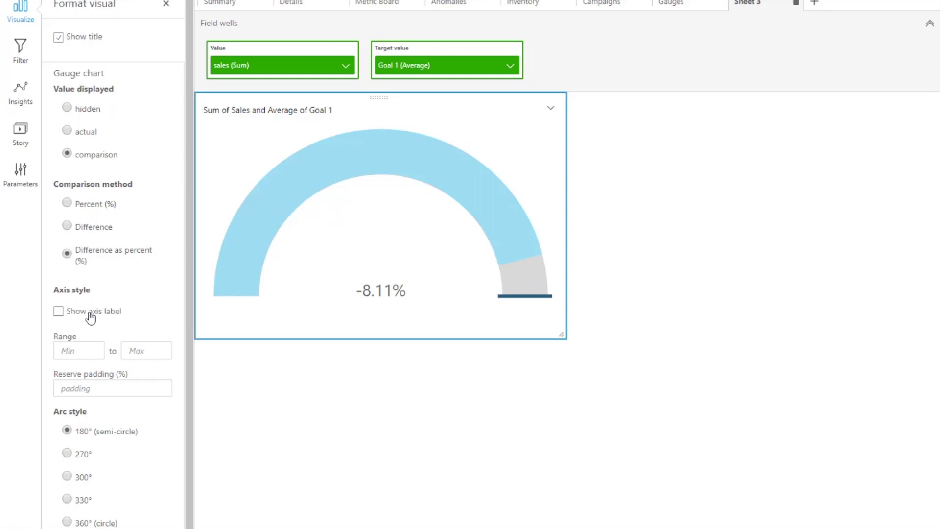
Restore the axis labels and set the gauge's arc style to a full 360° circle
click(91, 316)
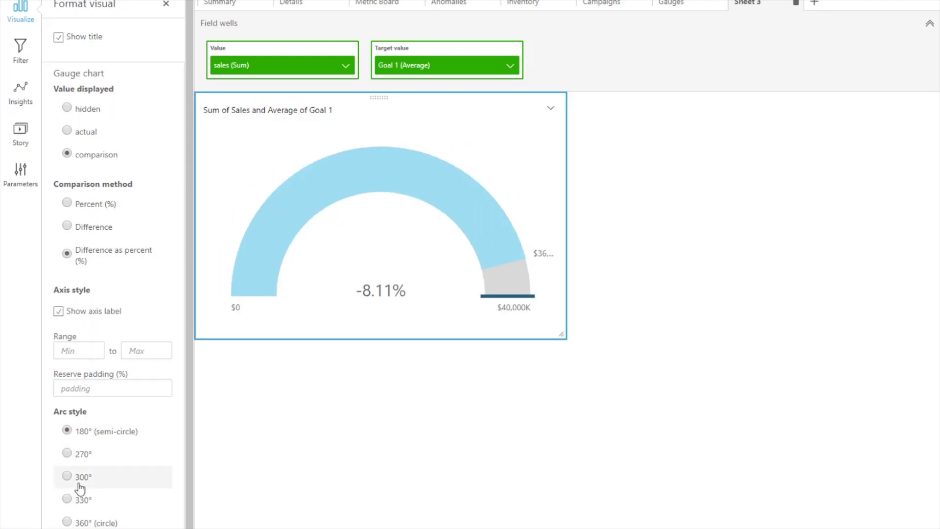
click(68, 454)
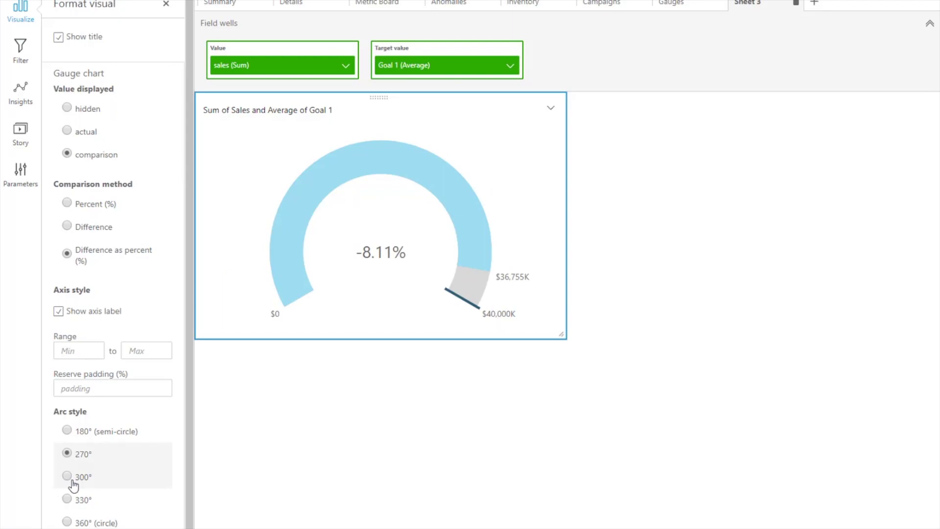
click(79, 437)
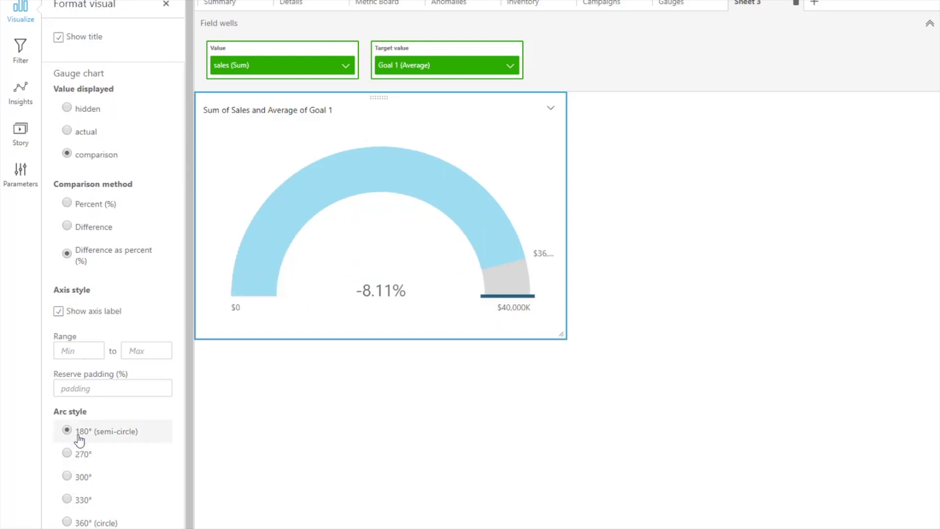
click(80, 453)
click(83, 477)
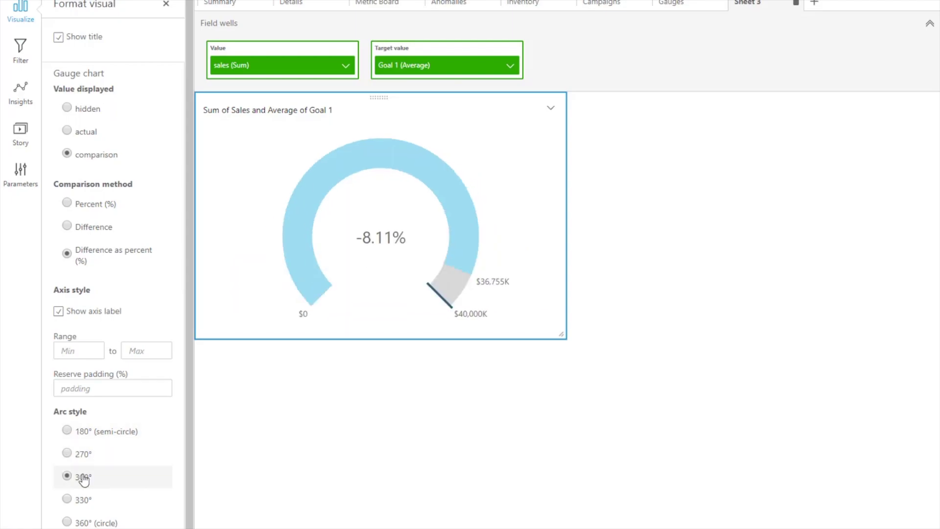
click(82, 500)
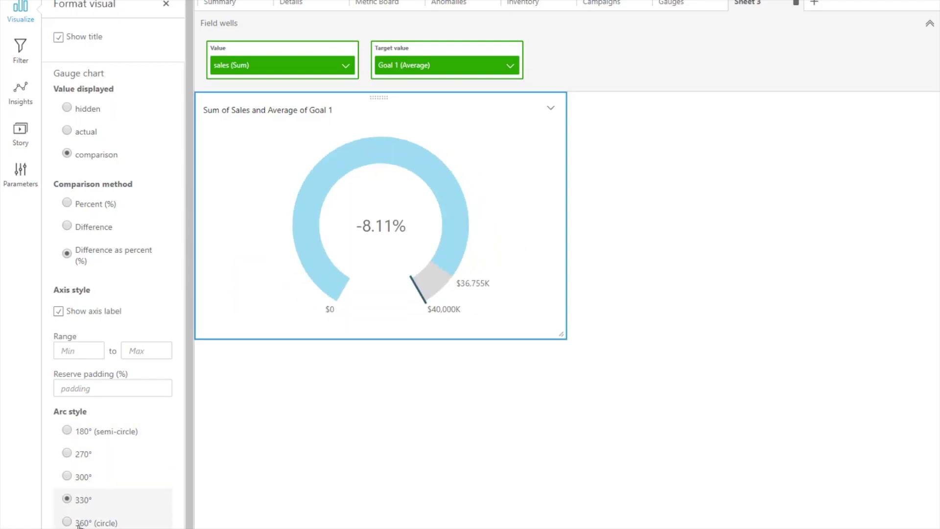
click(79, 524)
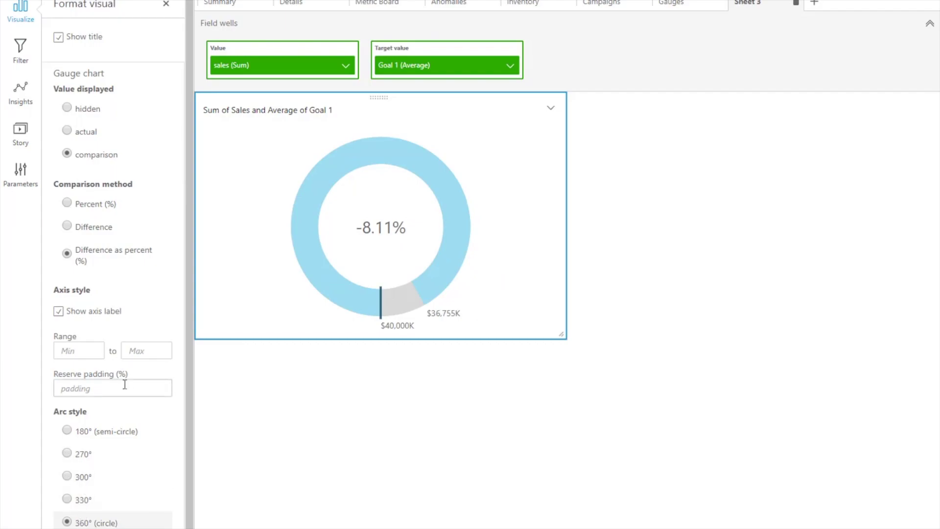
scroll(125, 385, down, 1)
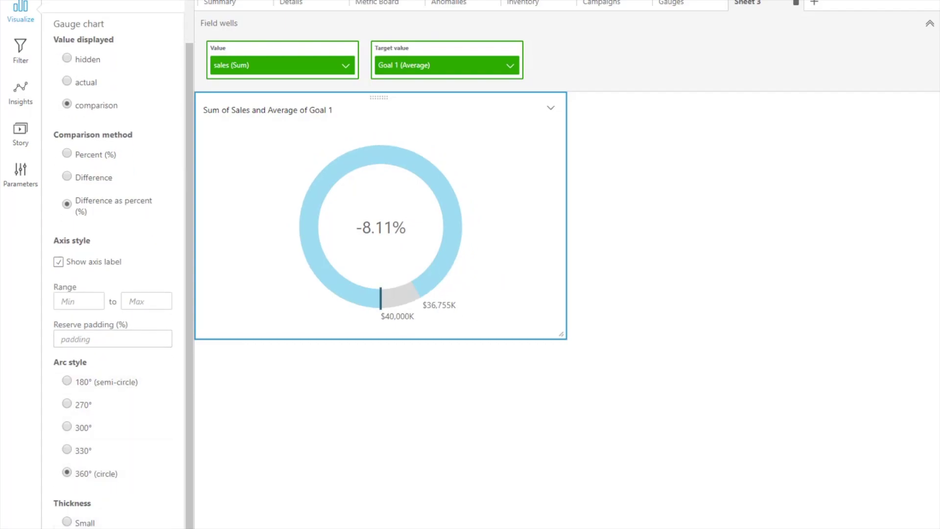
Keep the thick ring and set the gauge's arc style to 300°
click(69, 522)
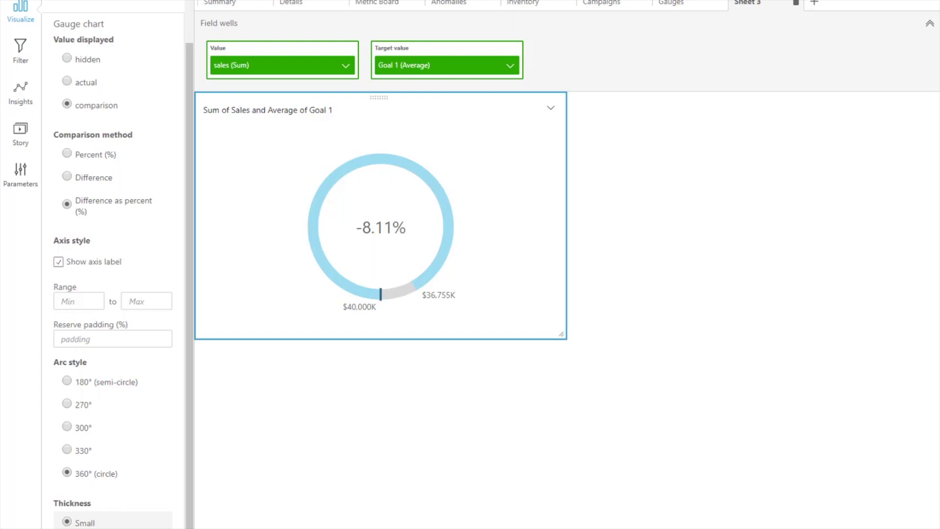
key(Down)
key(Down)
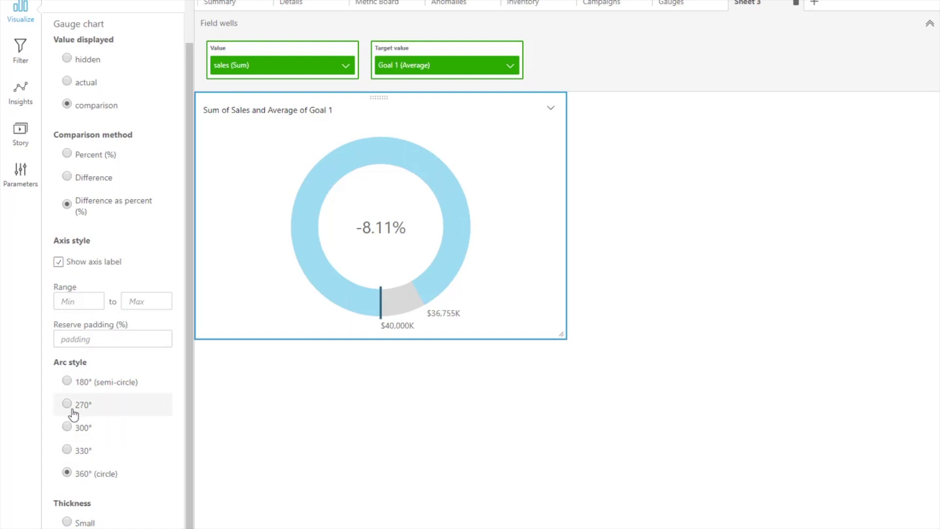
click(67, 426)
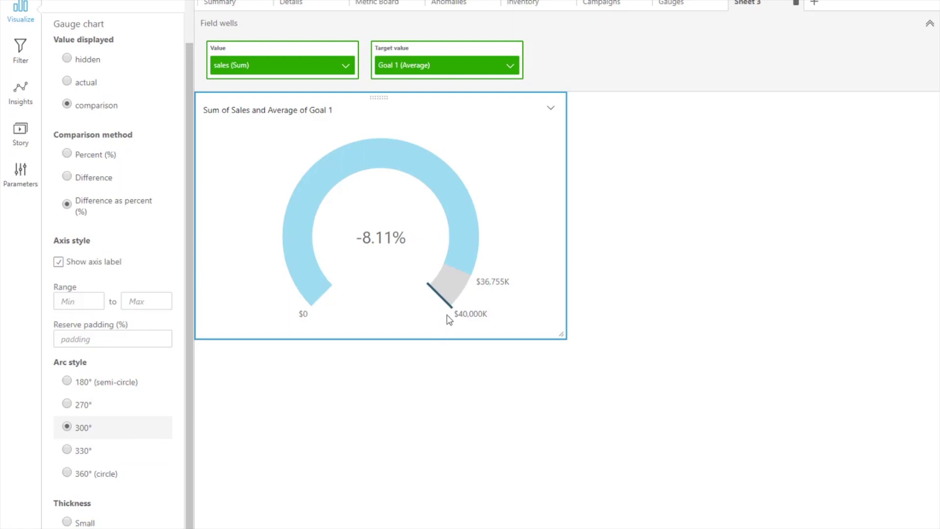
mouse_move(451, 316)
Set reserve padding to 20% so the gauge axis runs to $48,000K
click(103, 342)
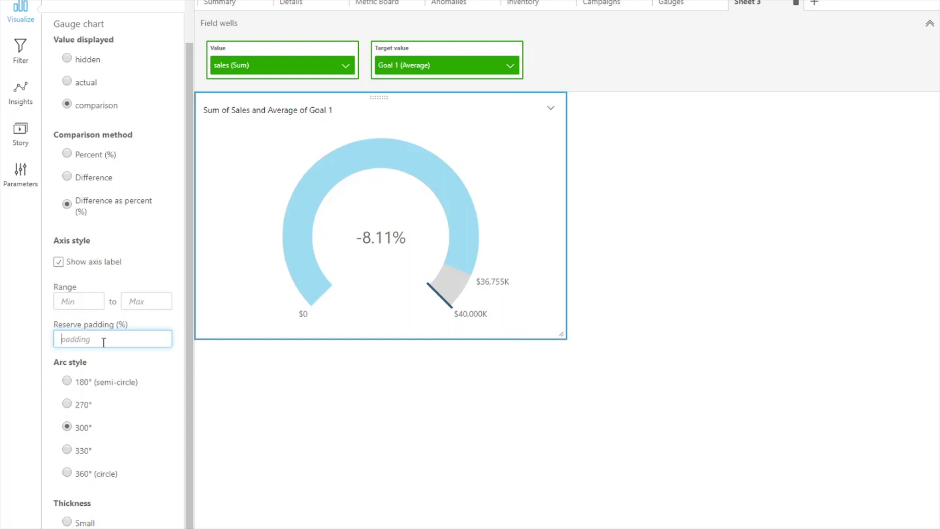
text(20)
click(17, 352)
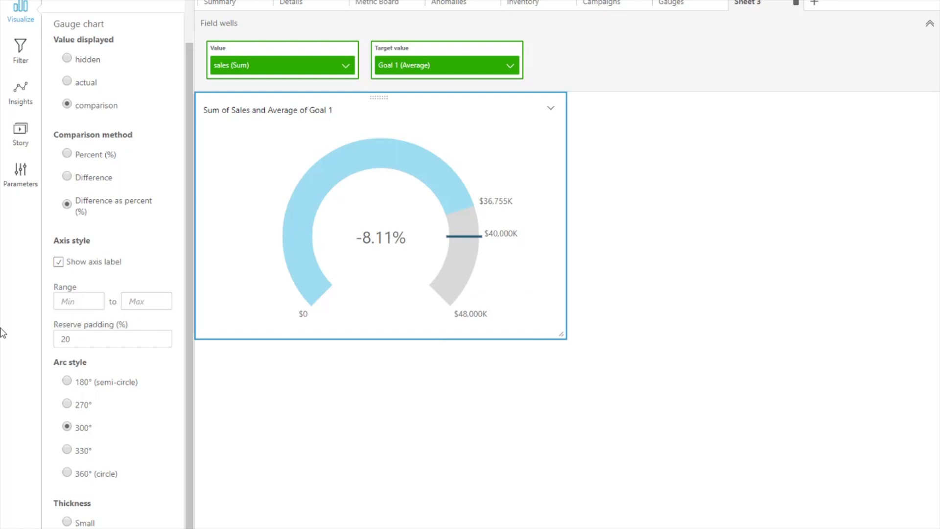
Duplicate the Goal 1 gauge onto the same sheet
click(551, 108)
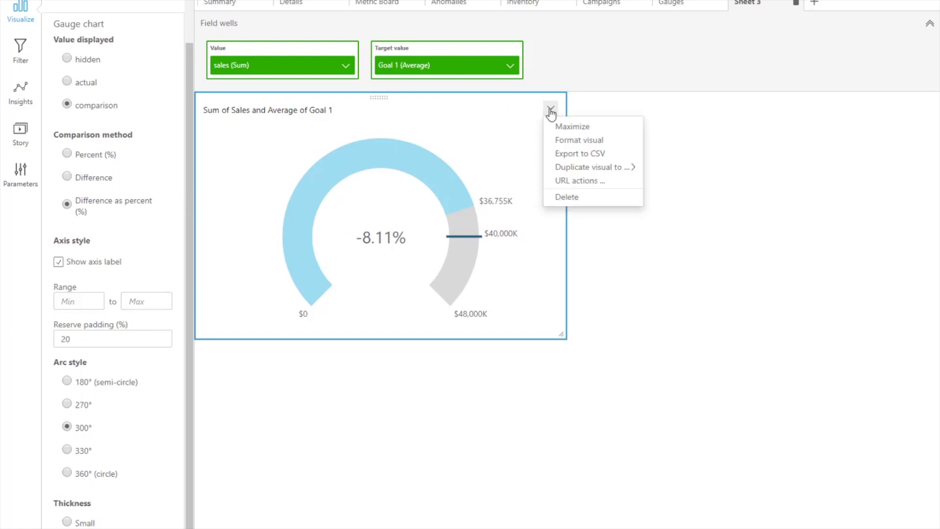
mouse_move(594, 168)
click(675, 168)
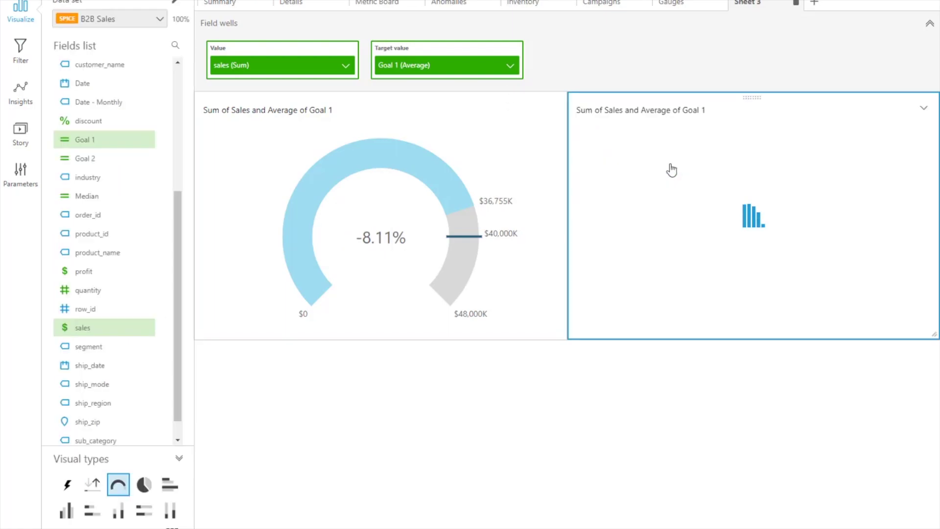
Set the copy's target to Goal 2 (Average), reading 22.52% of $30,000K
click(924, 108)
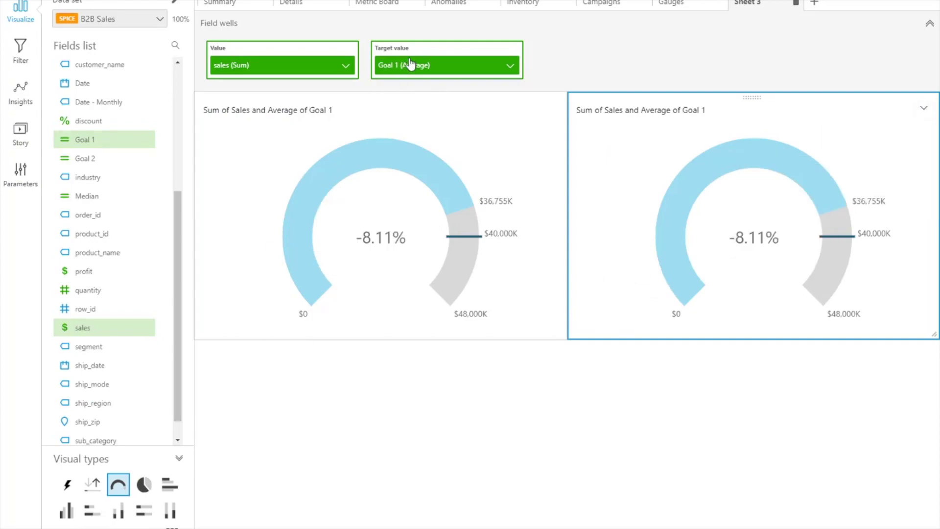
drag(98, 159, 437, 76)
click(511, 65)
mouse_move(539, 88)
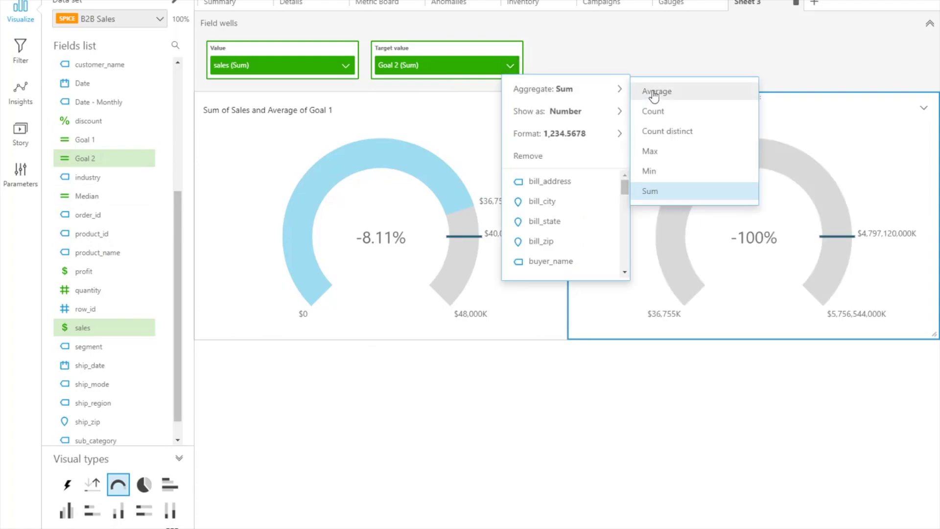
click(654, 91)
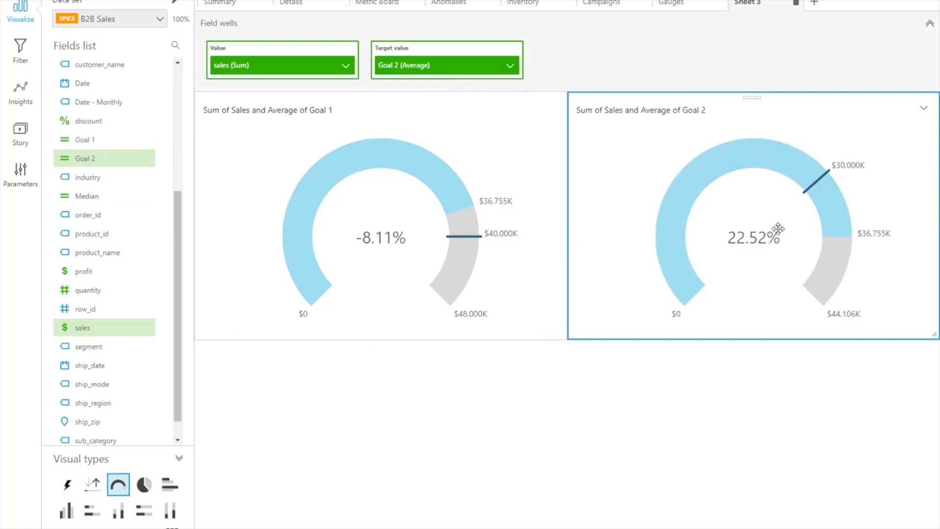